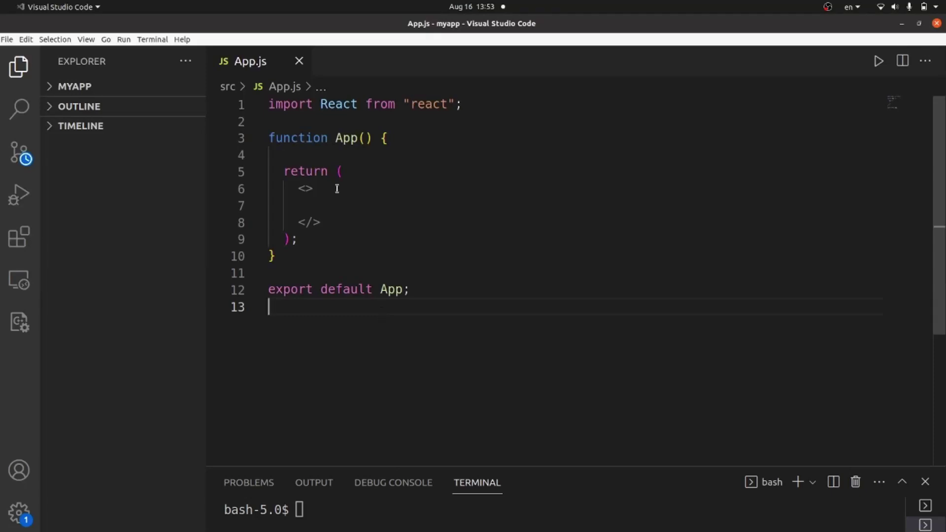
Step: Find the sweetalert2 package on npm in Chrome and copy its 'npm i sweetalert2' command
{"action": "left_click", "coordinate": [18, 279]}
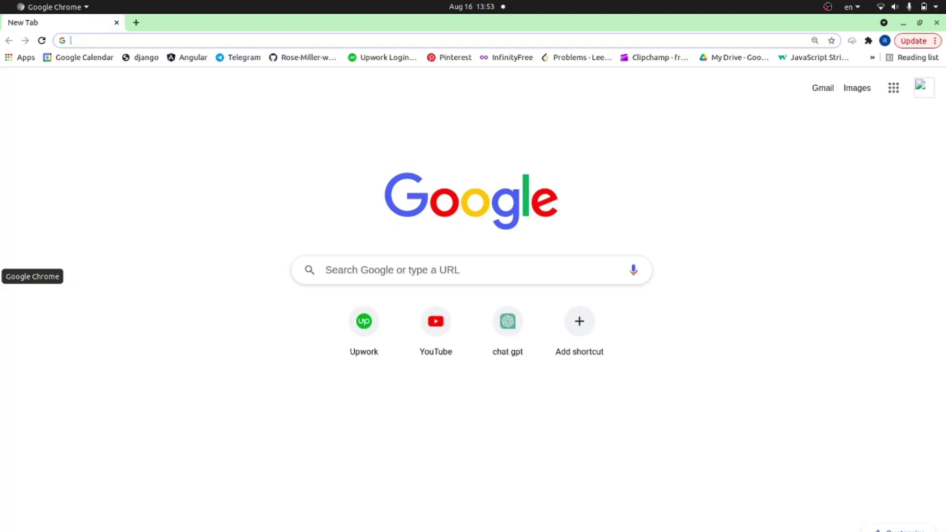
{"action": "type", "text": "swe"}
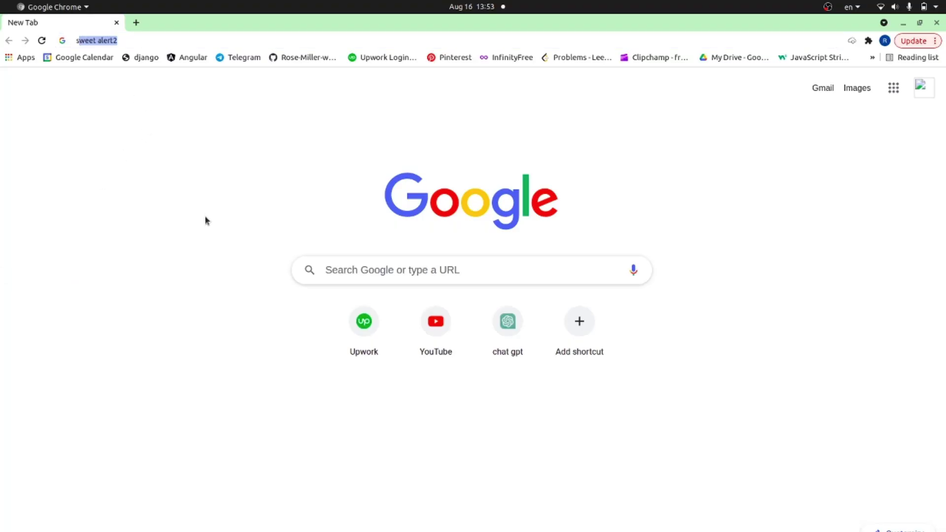
{"action": "type", "text": "et"}
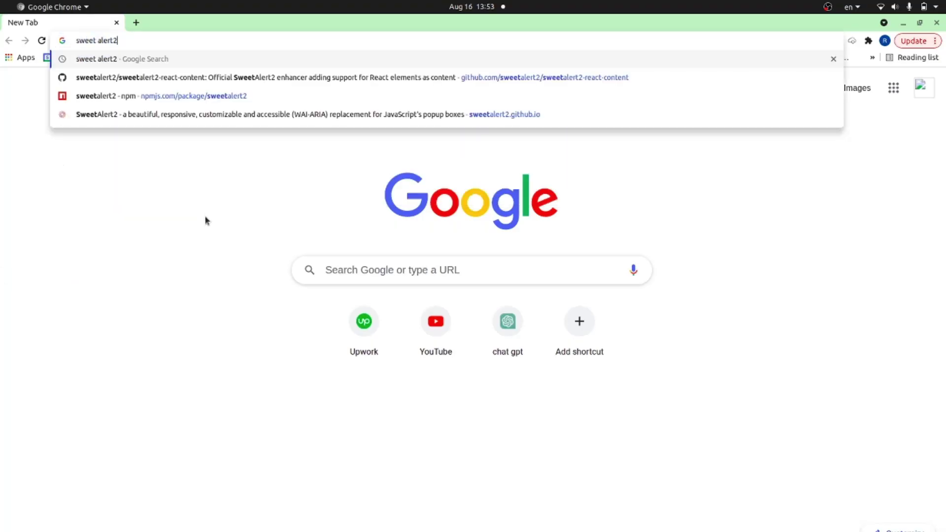
{"action": "key", "text": "Return"}
{"action": "scroll", "coordinate": [457, 223], "scroll_direction": "down", "scroll_amount": 1}
{"action": "scroll", "coordinate": [458, 223], "scroll_direction": "down", "scroll_amount": 3}
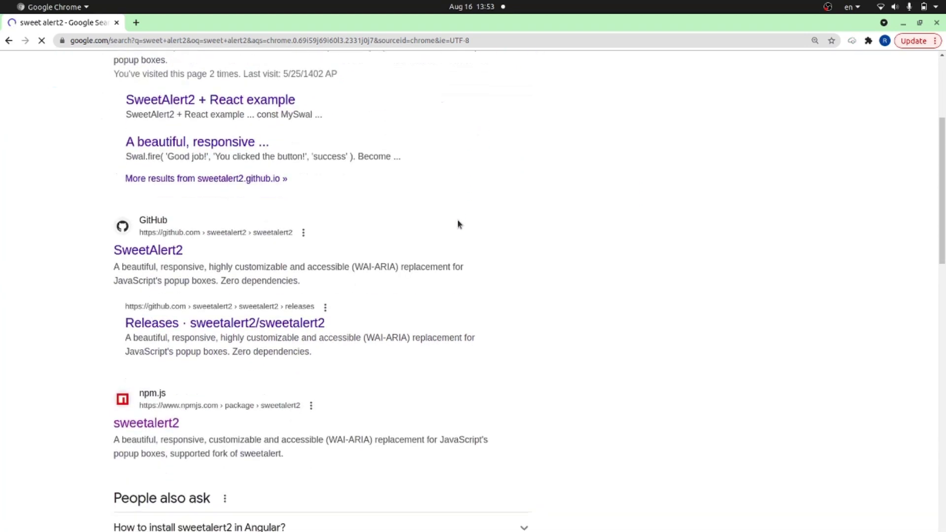
{"action": "scroll", "coordinate": [458, 223], "scroll_direction": "down", "scroll_amount": 2}
{"action": "left_click", "coordinate": [145, 329]}
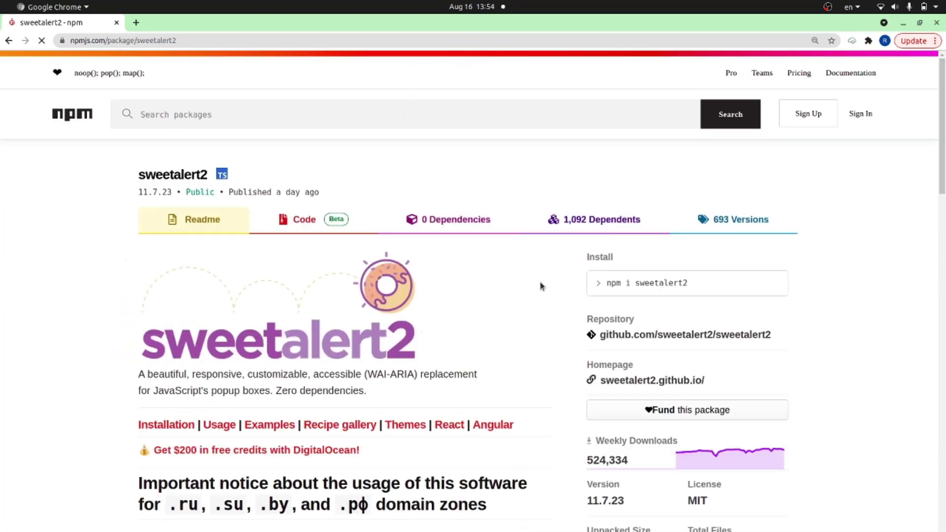
{"action": "left_click", "coordinate": [617, 231]}
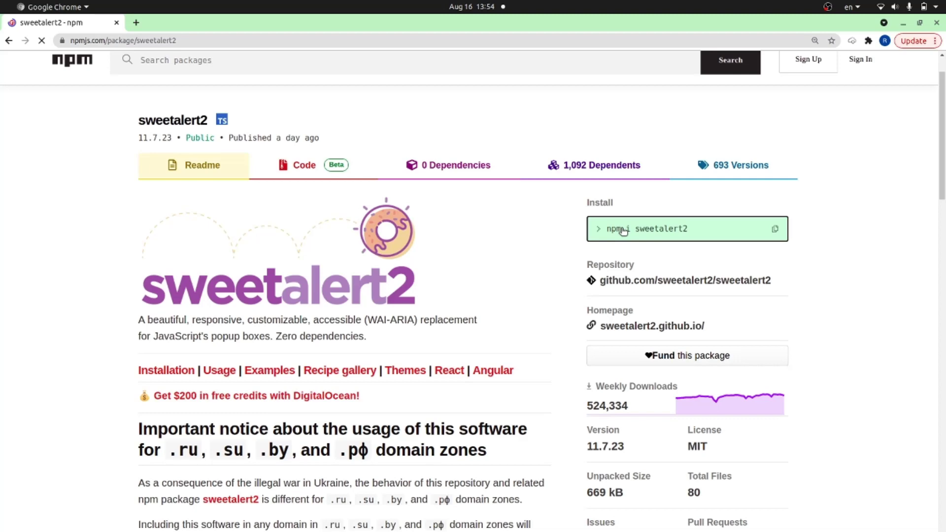
{"action": "left_click", "coordinate": [693, 235]}
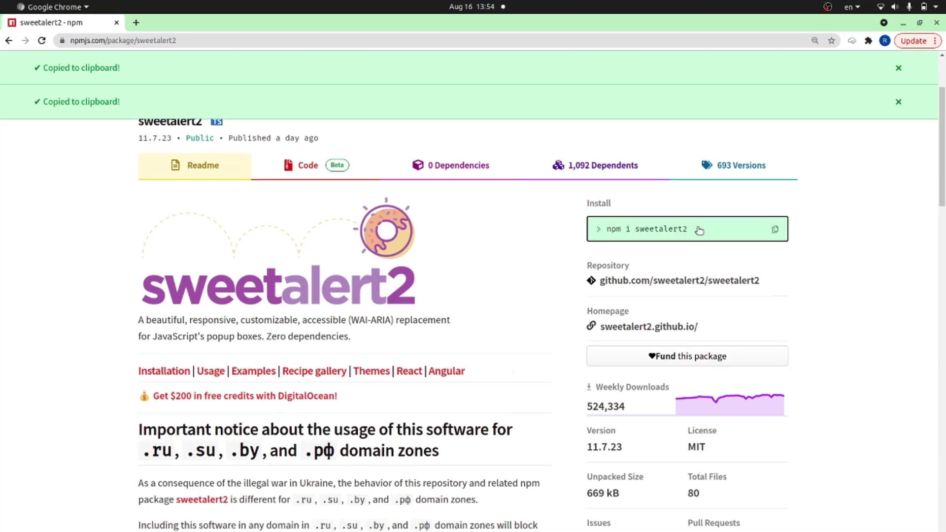
Step: Run 'npm i sweetalert2' in the VS Code terminal, then clear its output
{"action": "key", "text": "alt+Tab"}
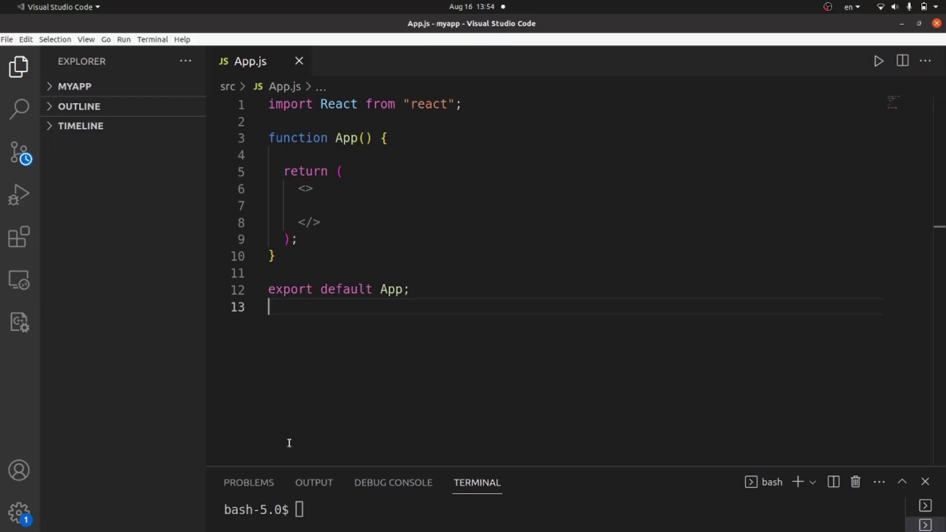
{"action": "left_click_drag", "start_coordinate": [342, 462], "coordinate": [342, 305]}
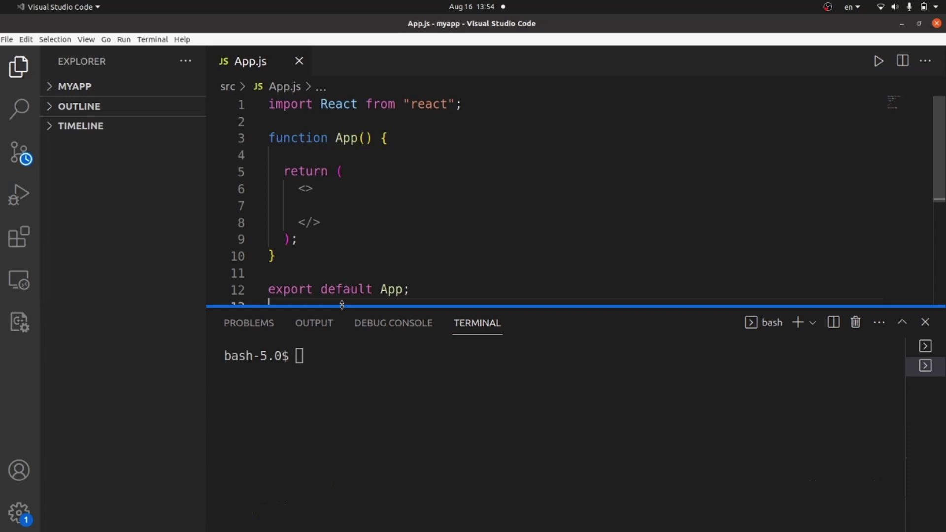
{"action": "left_click", "coordinate": [368, 377]}
{"action": "key", "text": "ctrl+shift+v"}
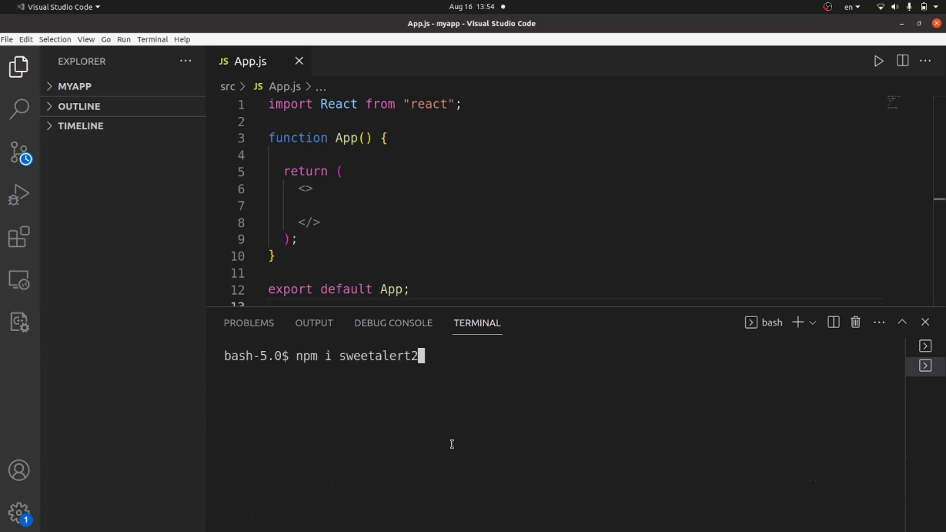
{"action": "key", "text": "Return"}
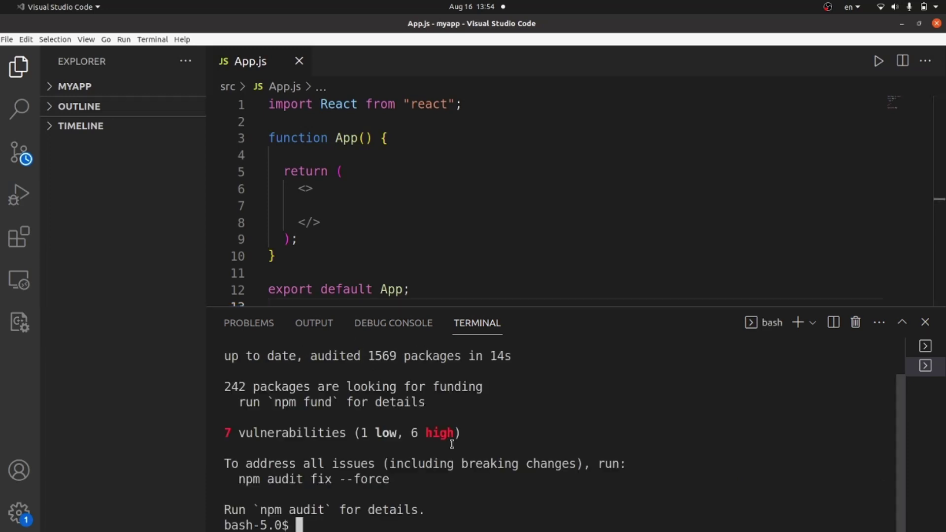
{"action": "type", "text": "clear"}
{"action": "key", "text": "Return"}
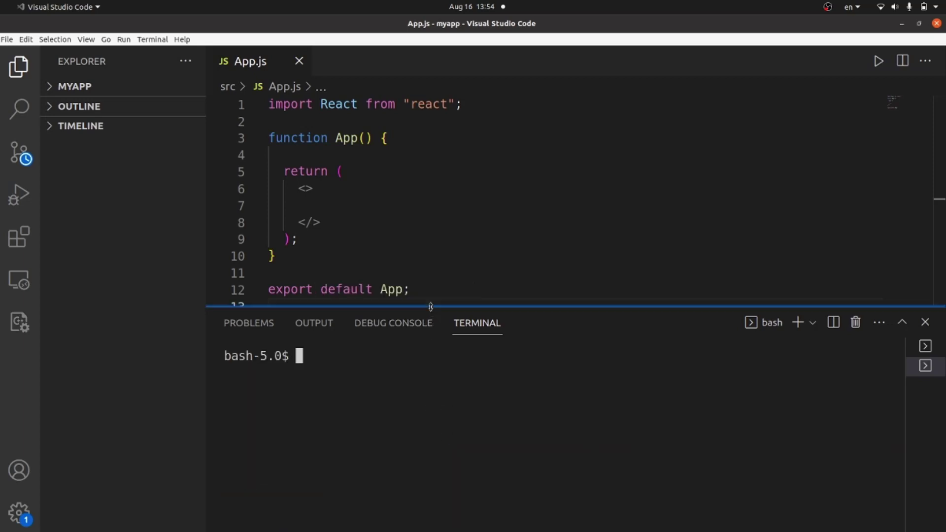
{"action": "left_click_drag", "start_coordinate": [432, 310], "coordinate": [432, 442]}
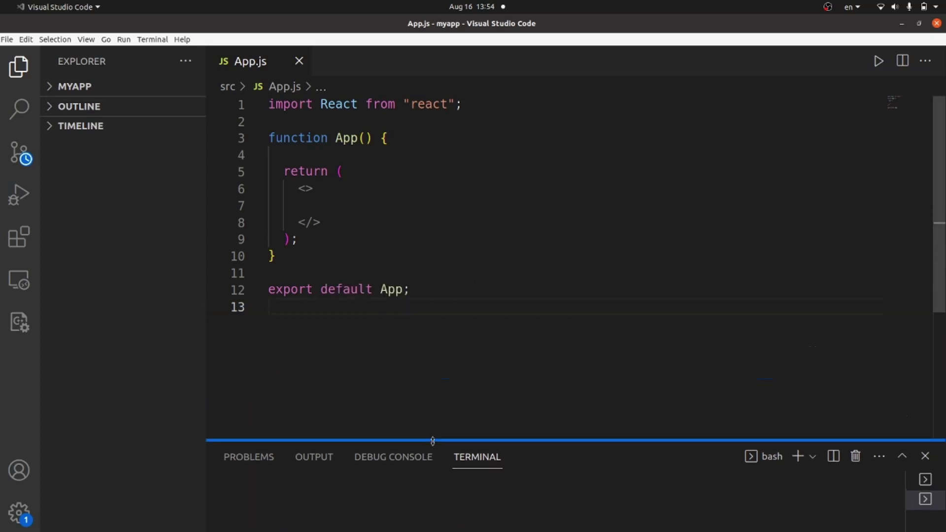
Step: Add an Alert! button with className 'btn btn-info m-5' inside the fragment and save
{"action": "left_click", "coordinate": [368, 201]}
{"action": "key", "text": "Tab"}
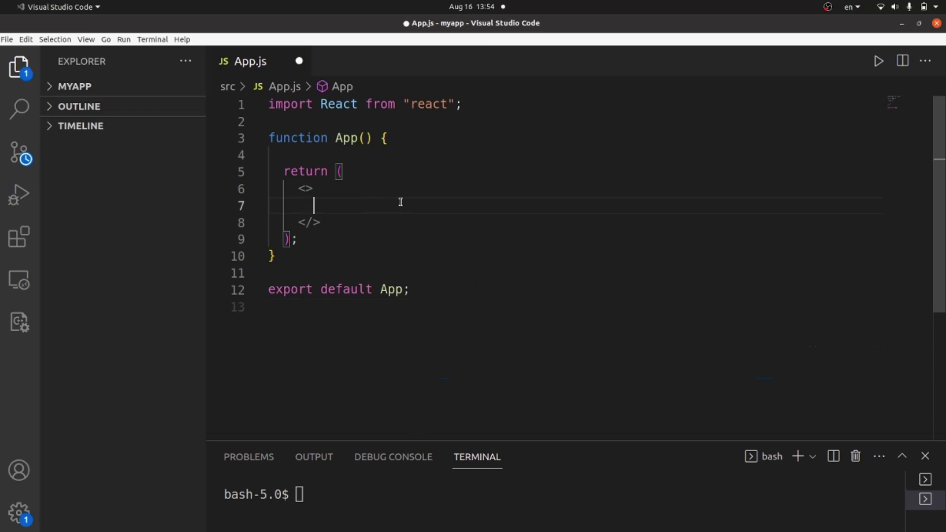
{"action": "type", "text": "<butt"}
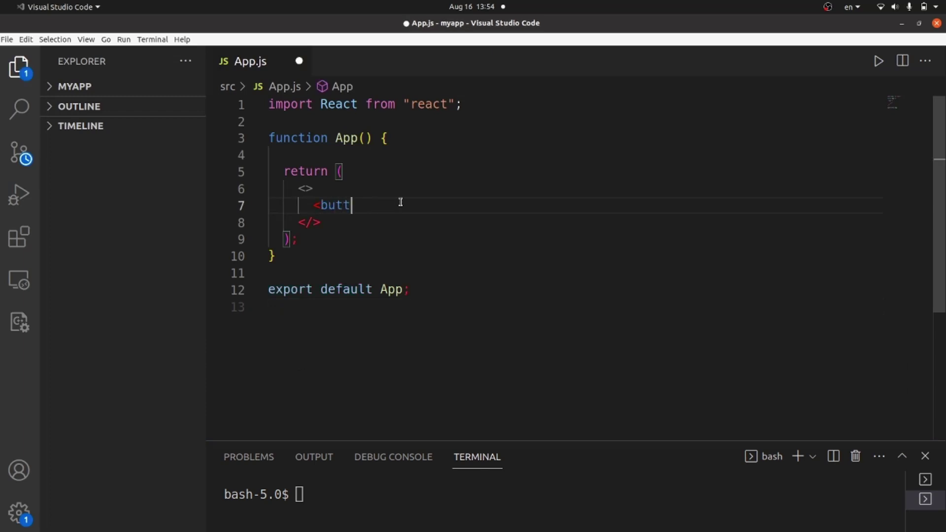
{"action": "type", "text": "o></butto>"}
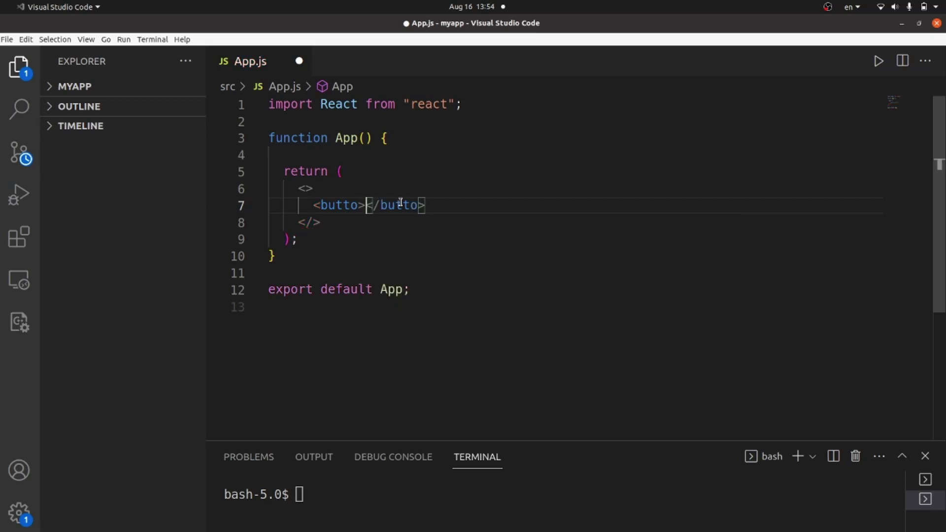
{"action": "type", "text": "Alert"}
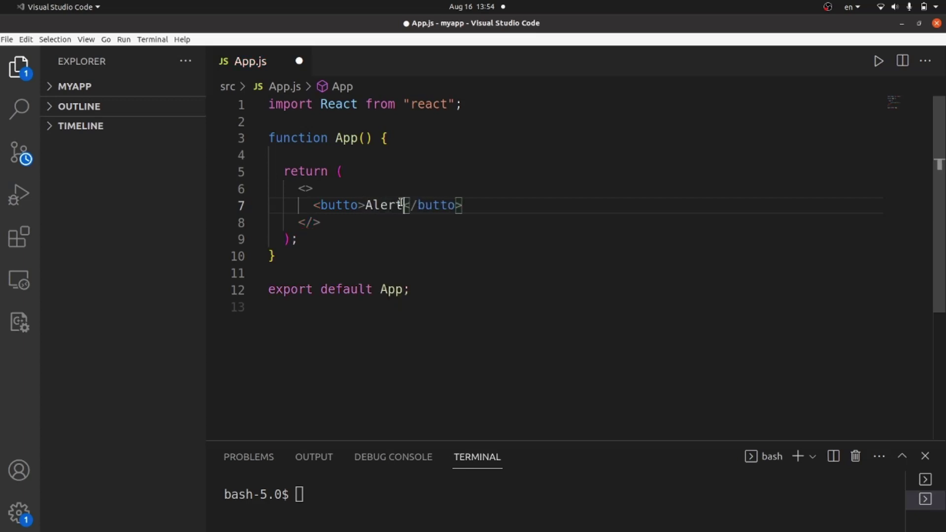
{"action": "type", "text": "!"}
{"action": "left_click", "coordinate": [359, 205]}
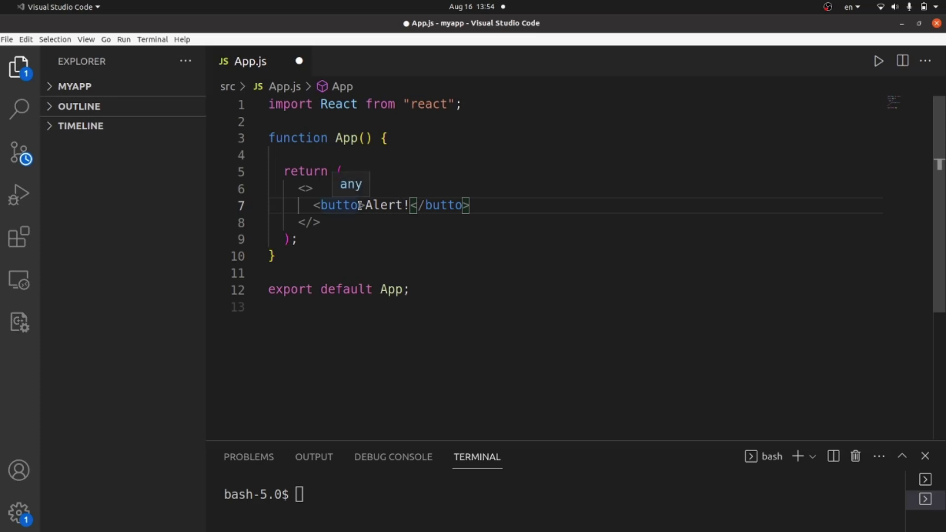
{"action": "type", "text": "n "}
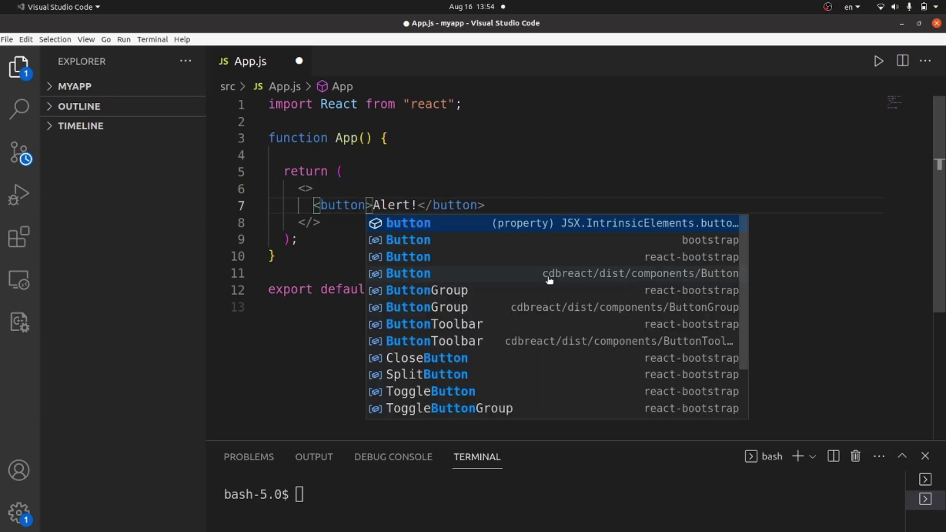
{"action": "type", "text": "cla"}
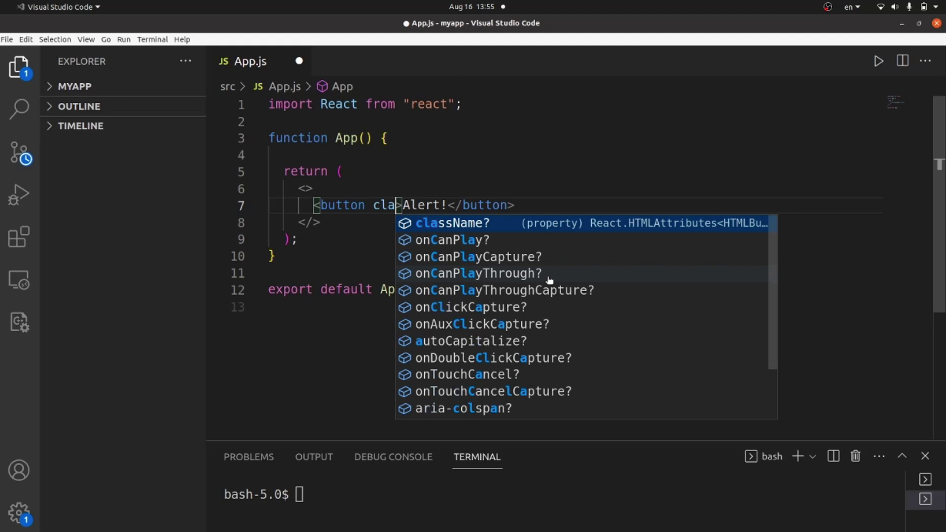
{"action": "key", "text": "Tab"}
{"action": "type", "text": "btn"}
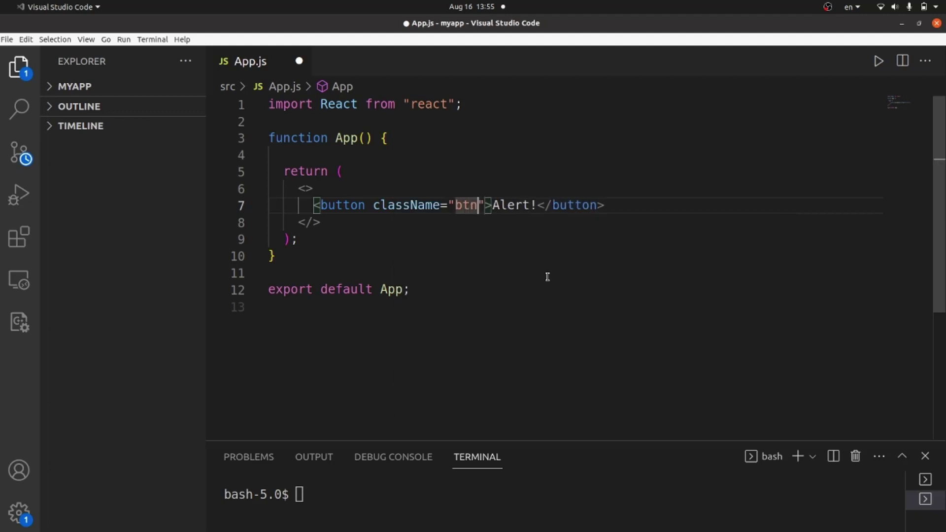
{"action": "type", "text": " btn"}
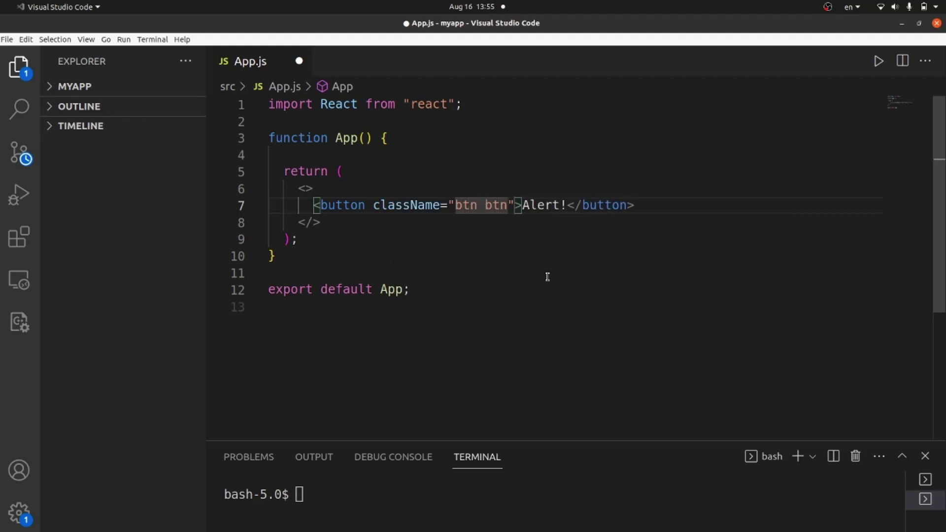
{"action": "type", "text": "-info "}
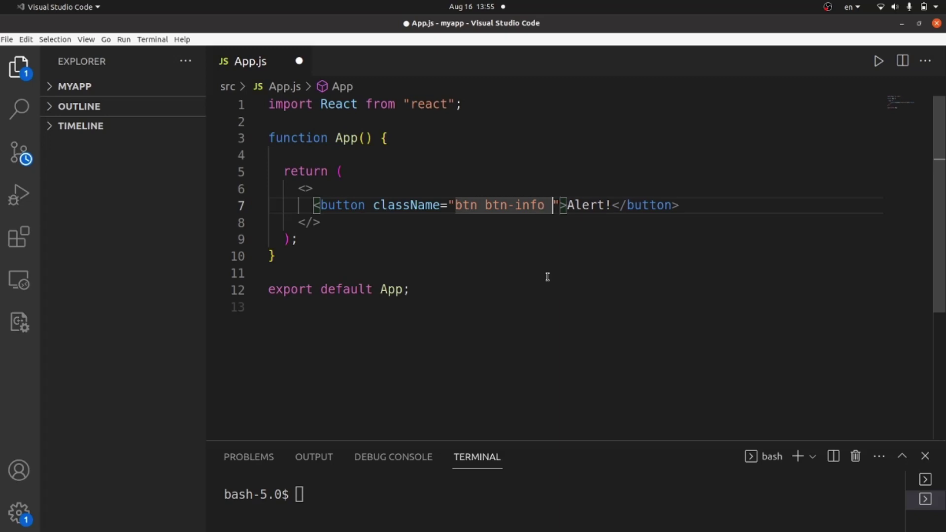
{"action": "type", "text": "m"}
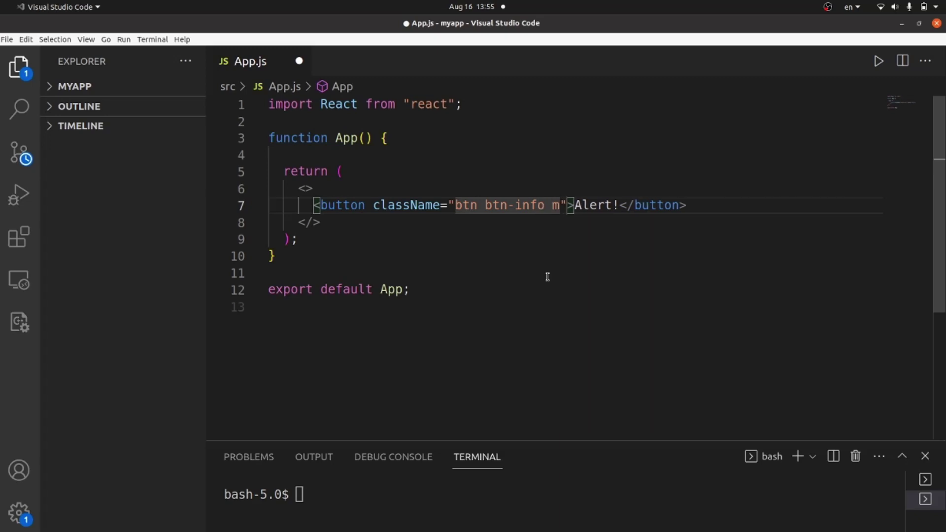
{"action": "type", "text": "-5"}
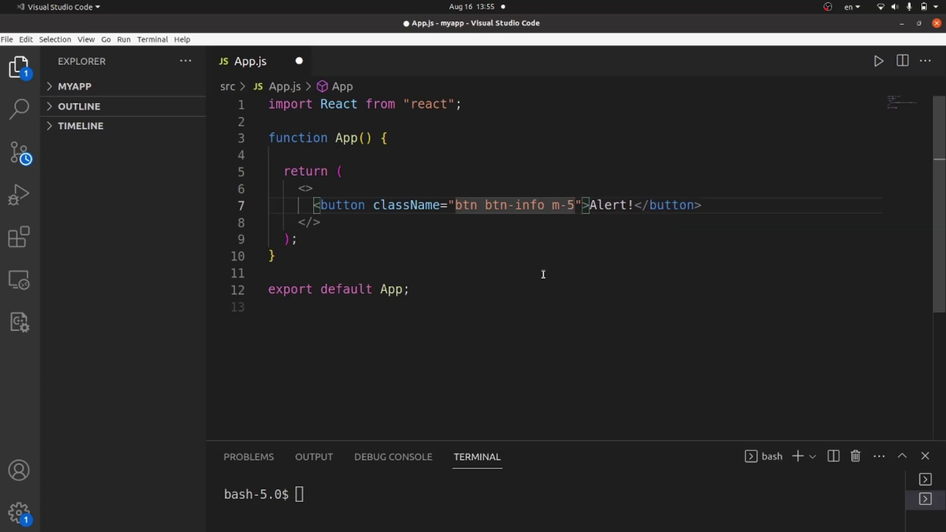
{"action": "key", "text": "ctrl+s"}
{"action": "left_click", "coordinate": [373, 208]}
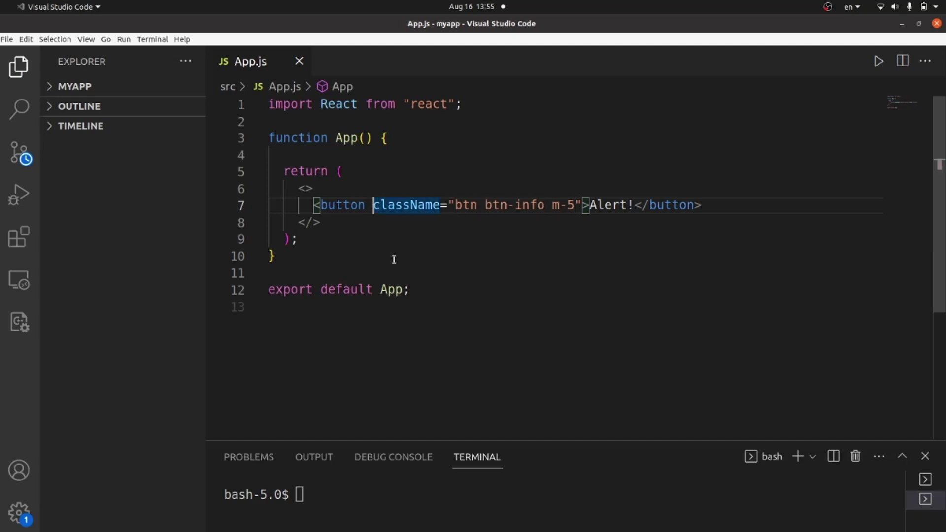
Step: Point the button's onClick to showAlert and add an empty showAlert function inside App
{"action": "key", "text": "Return"}
{"action": "key", "text": "Return"}
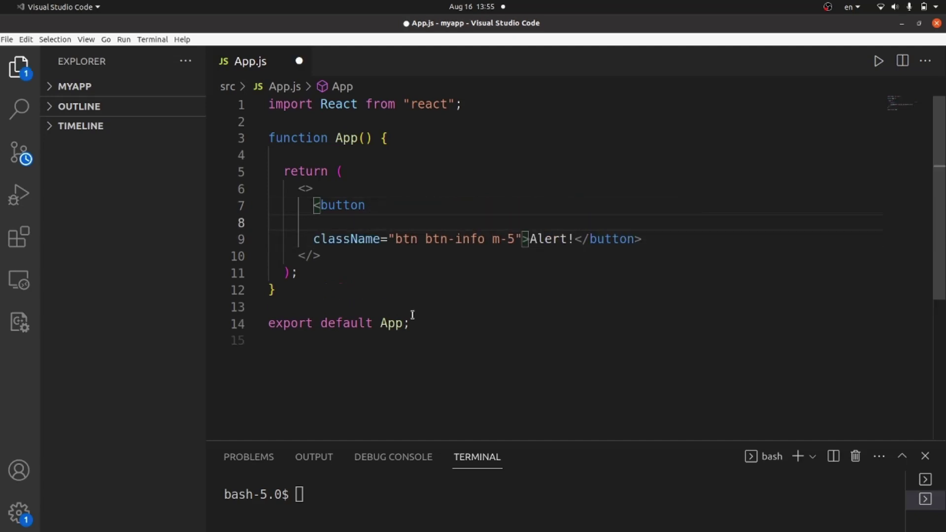
{"action": "type", "text": "onClick={"}
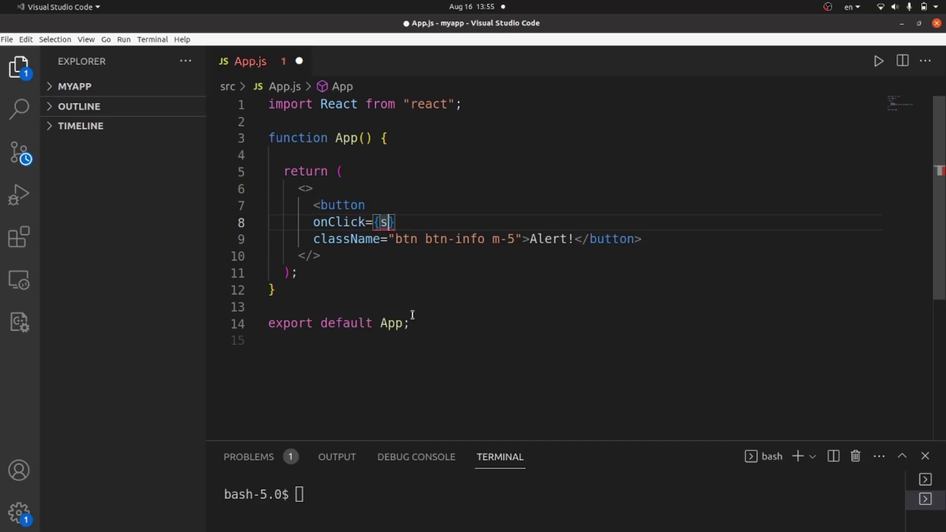
{"action": "type", "text": "showAl"}
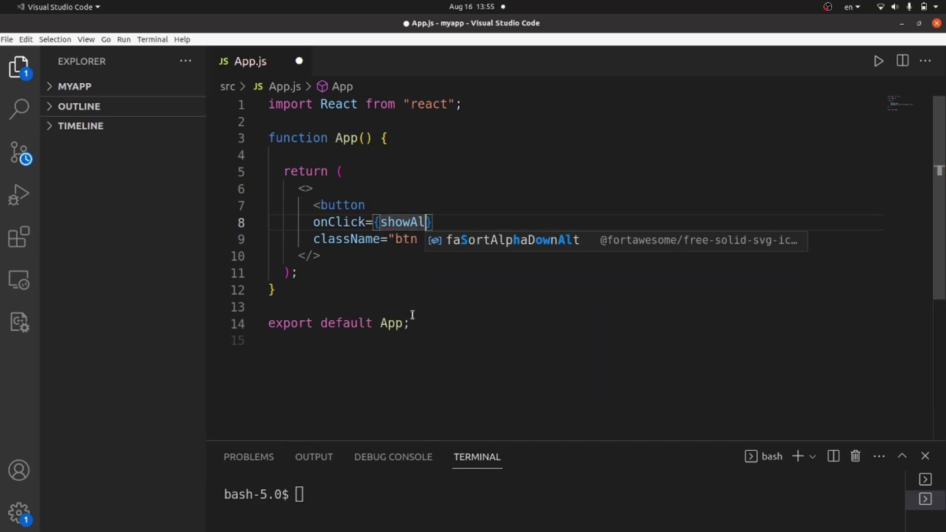
{"action": "type", "text": "ert"}
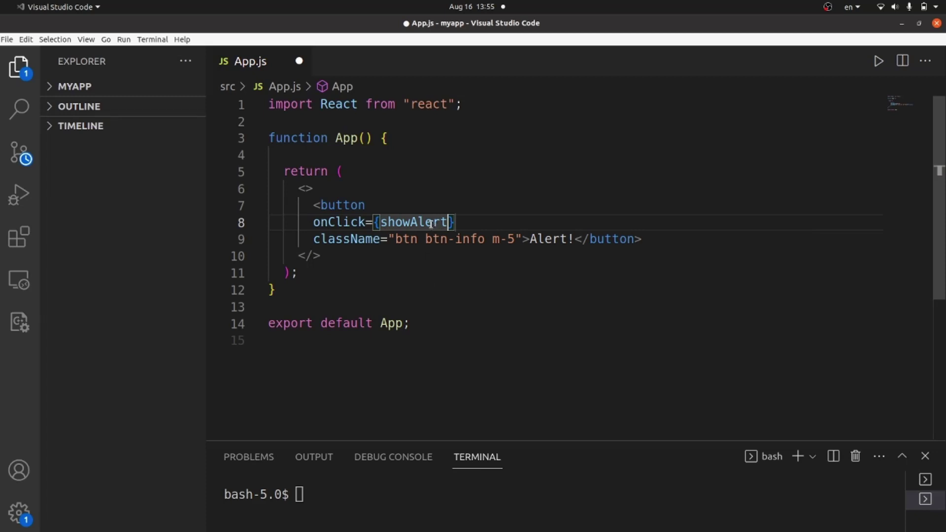
{"action": "double_click", "coordinate": [428, 222]}
{"action": "key", "text": "ctrl+c"}
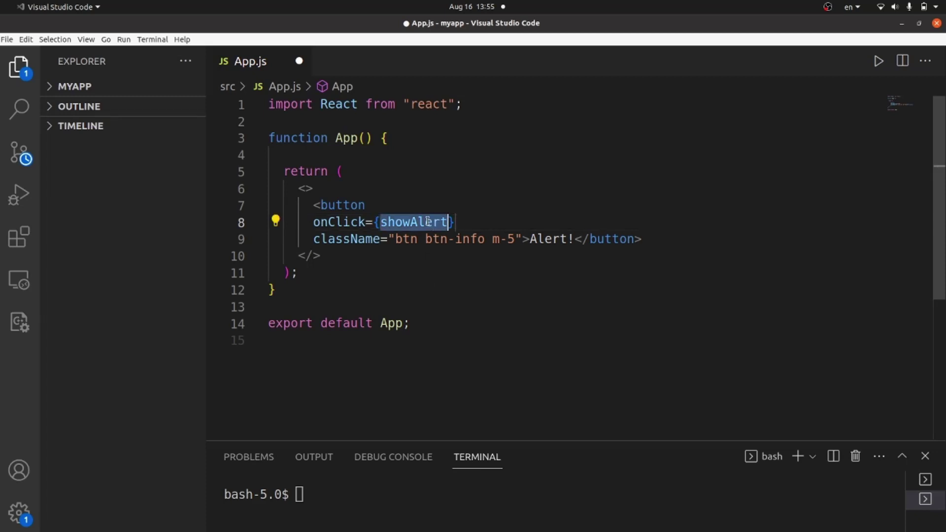
{"action": "type", "text": "function"}
{"action": "key", "text": "ctrl+v"}
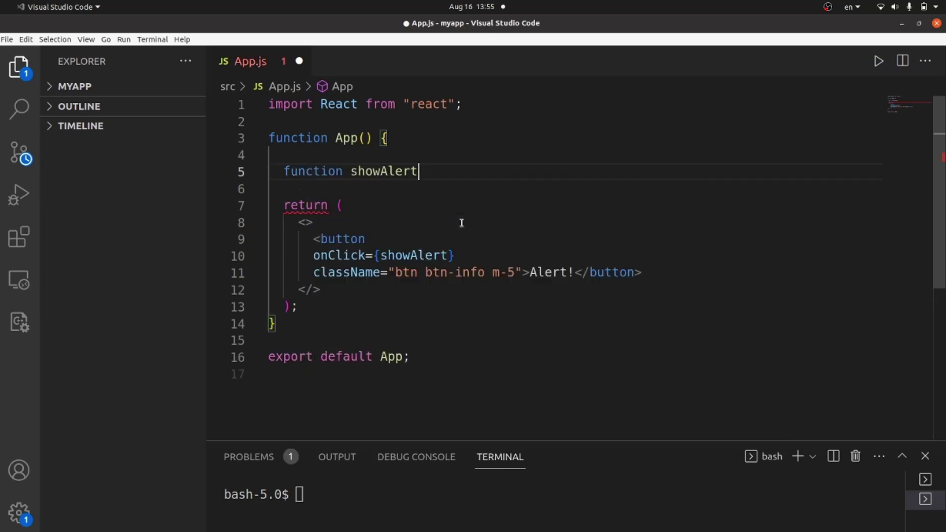
{"action": "type", "text": "()"}
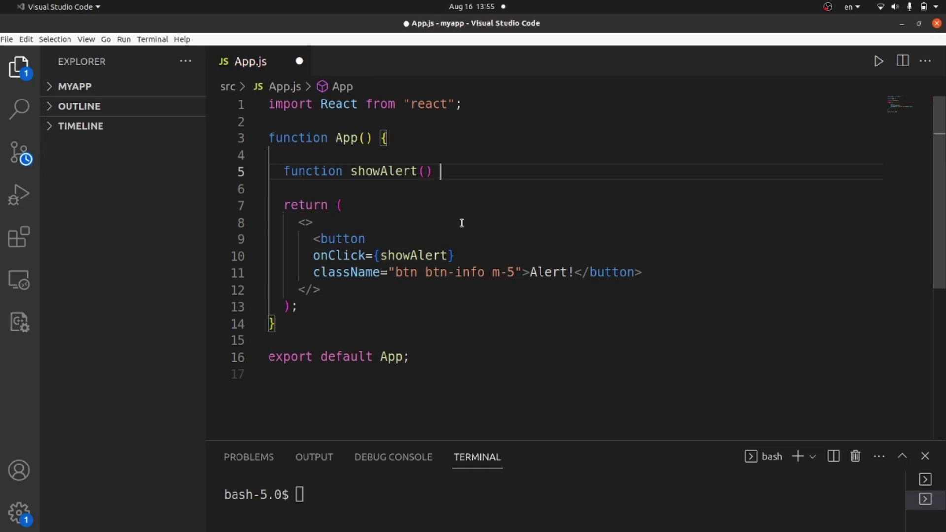
{"action": "type", "text": " {"}
{"action": "key", "text": "Return"}
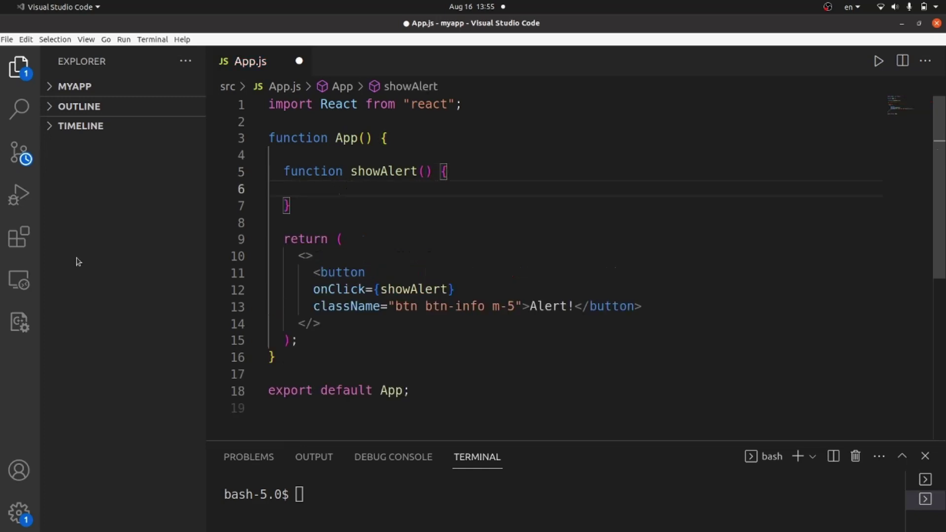
{"action": "left_click", "coordinate": [15, 278]}
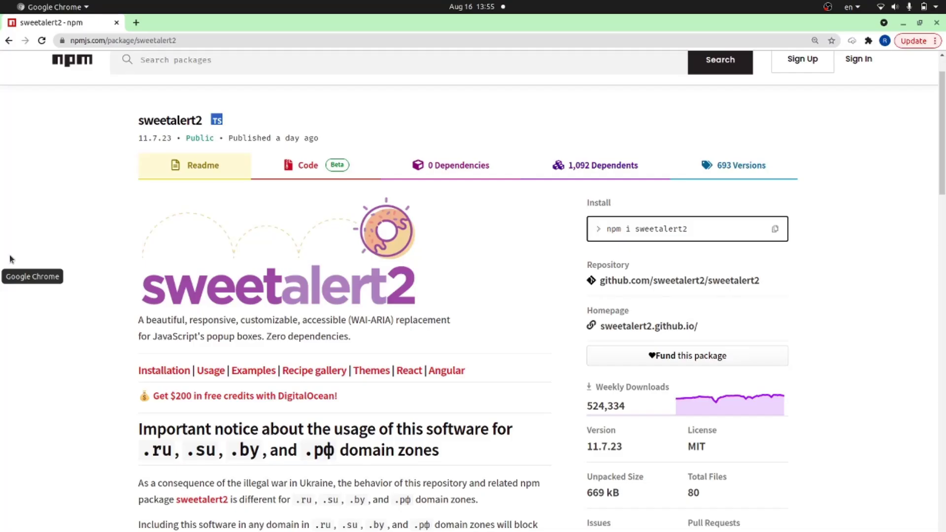
Step: Search 'sweet alert2' in a new Chrome tab and open the sweetalert2.github.io docs
{"action": "left_click", "coordinate": [138, 23]}
{"action": "type", "text": "sww"}
{"action": "key", "text": "BackSpace"}
{"action": "type", "text": "ee"}
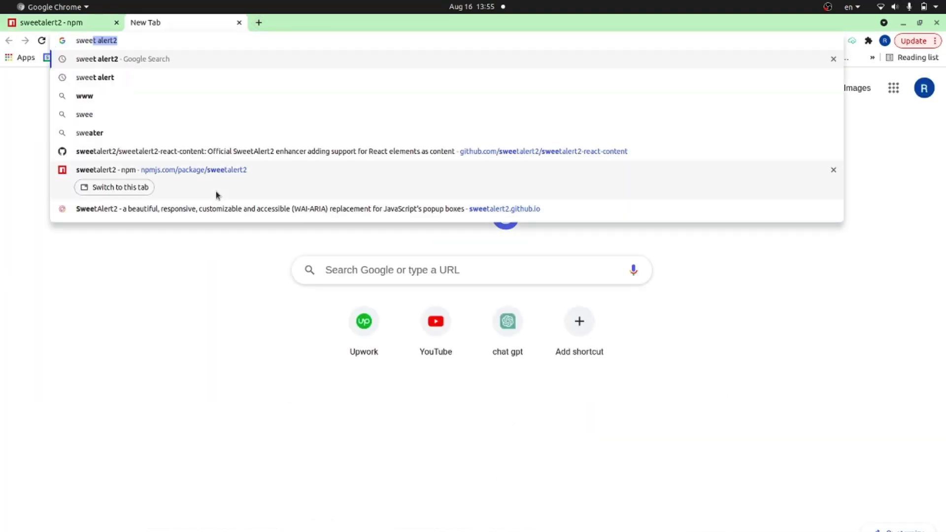
{"action": "key", "text": "Return"}
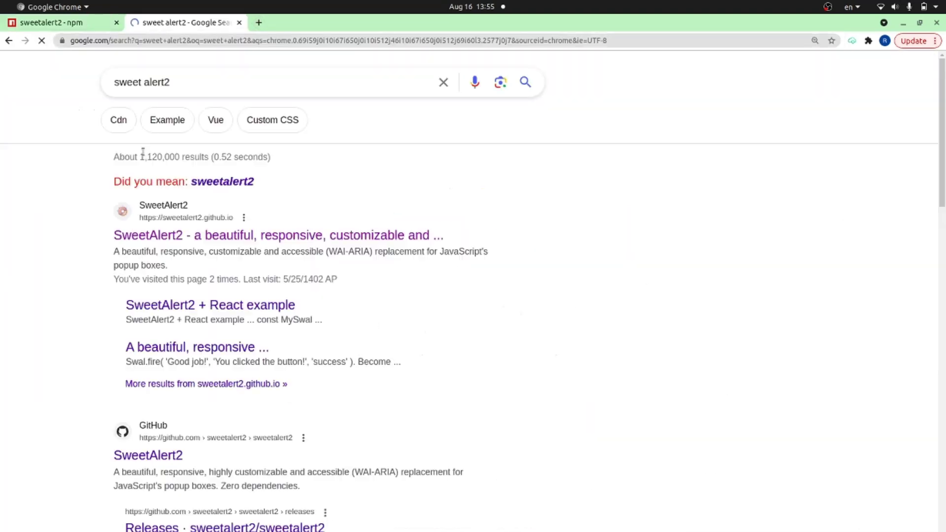
{"action": "left_click", "coordinate": [203, 235]}
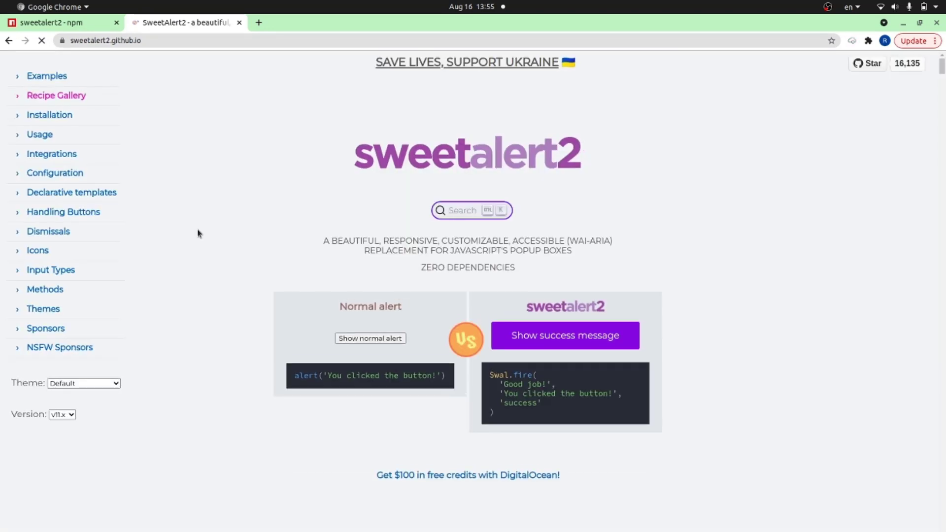
Step: Copy the Swal.fire error example from the docs' Usage section
{"action": "left_click", "coordinate": [39, 133]}
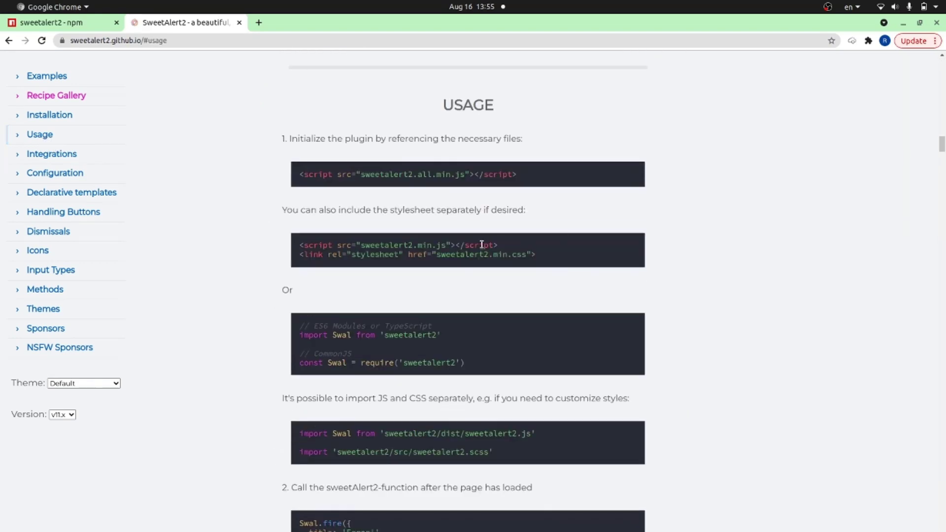
{"action": "scroll", "coordinate": [647, 256], "scroll_direction": "down", "scroll_amount": 3}
{"action": "scroll", "coordinate": [651, 263], "scroll_direction": "down", "scroll_amount": 3}
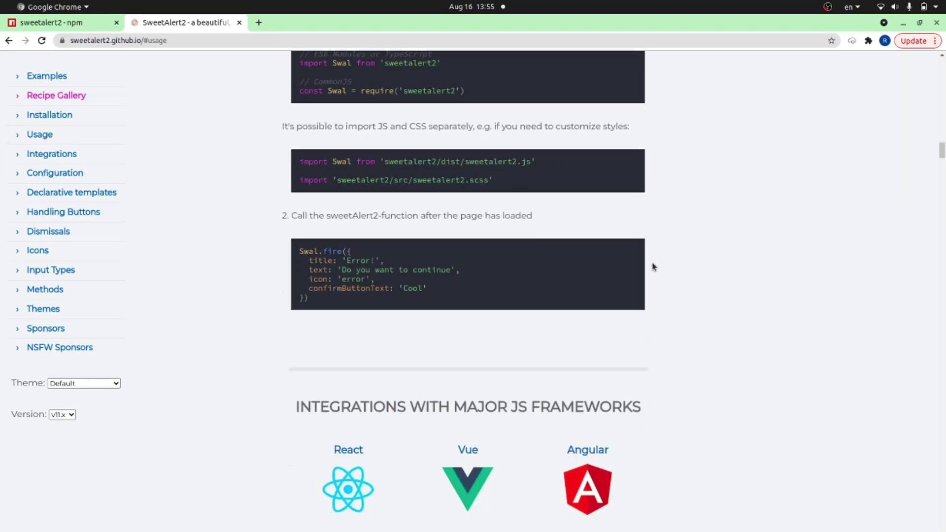
{"action": "key", "text": "ctrl+plus"}
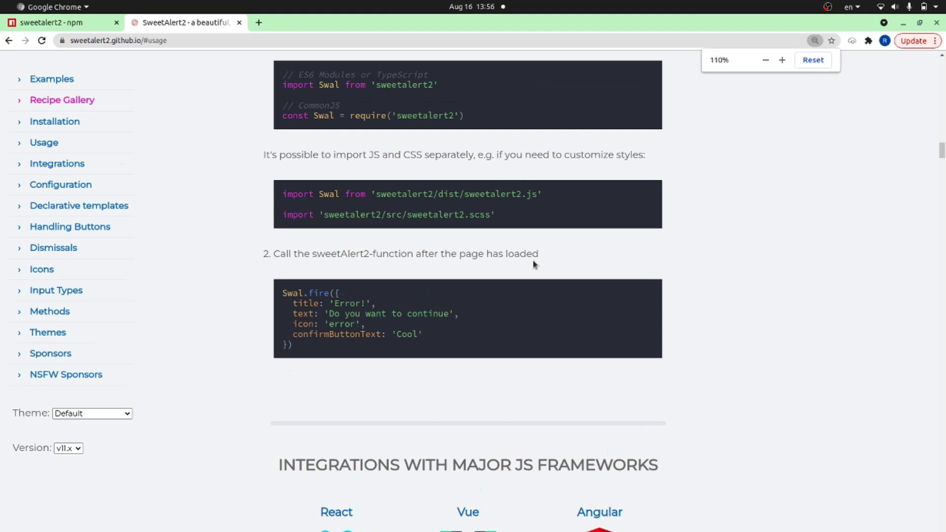
{"action": "left_click_drag", "start_coordinate": [282, 294], "coordinate": [322, 347]}
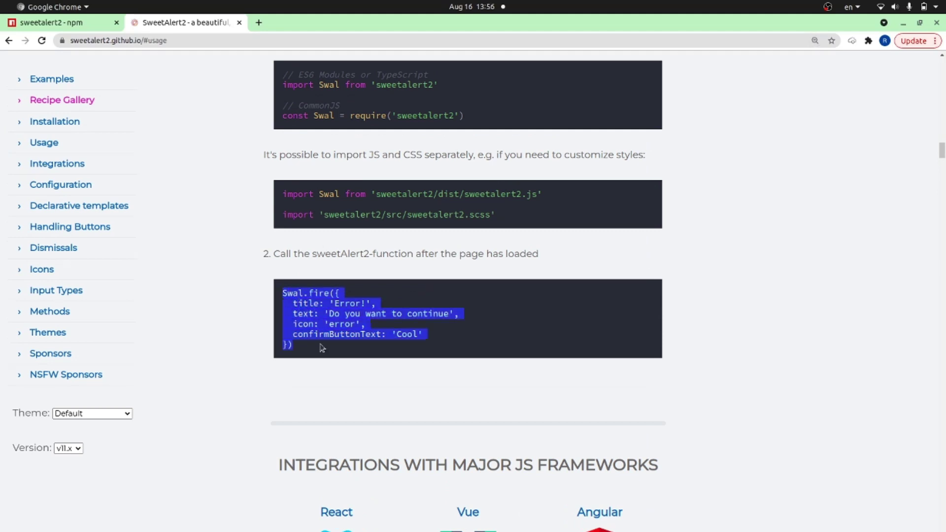
{"action": "key", "text": "ctrl+c"}
{"action": "key", "text": "alt+Tab"}
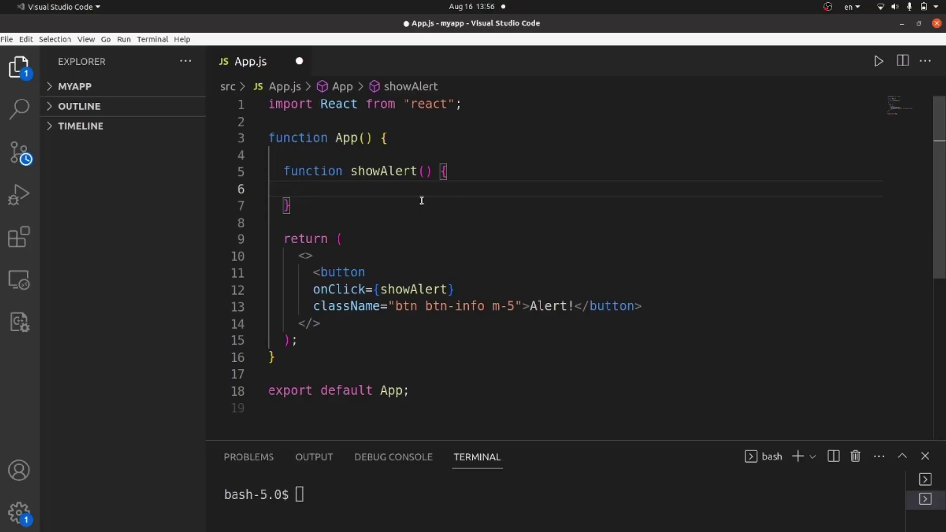
Step: Paste the Swal.fire block into showAlert and import Swal from 'sweetalert2'
{"action": "key", "text": "ctrl+v"}
{"action": "left_click", "coordinate": [471, 109]}
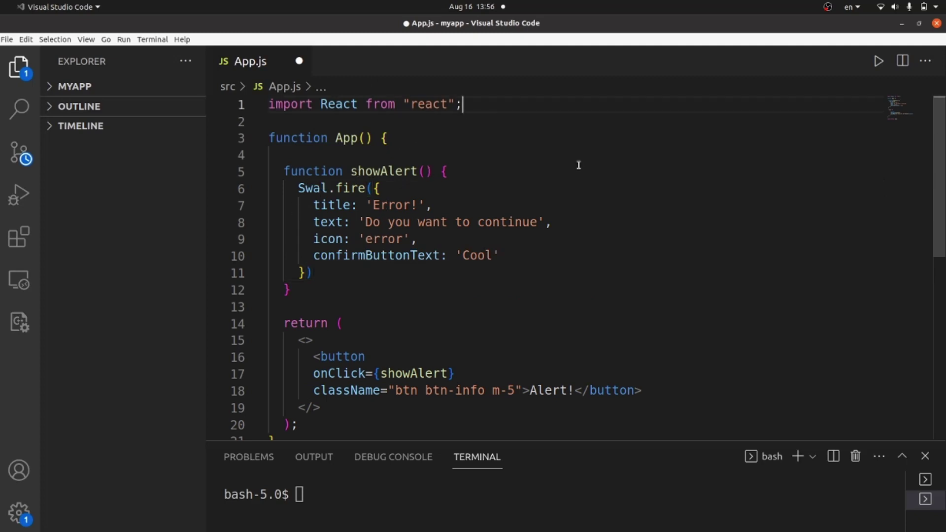
{"action": "key", "text": "Return"}
{"action": "type", "text": "import"}
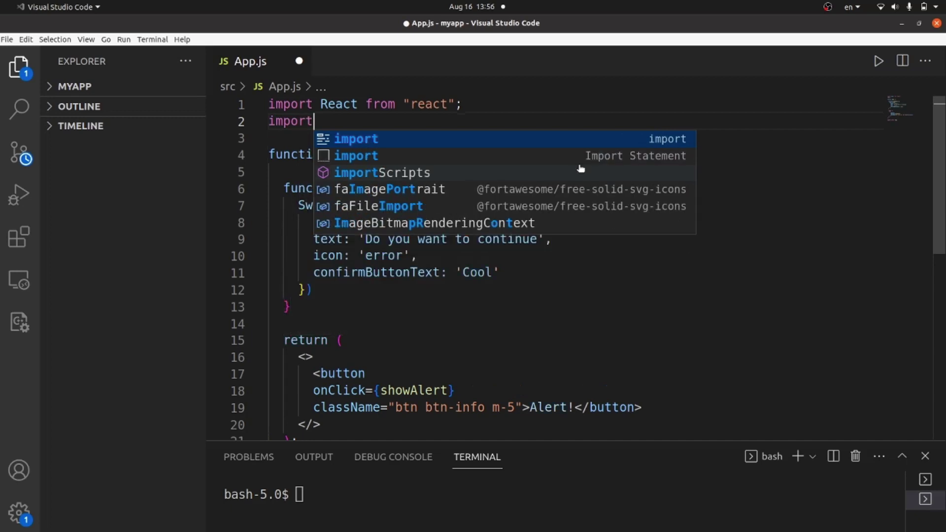
{"action": "type", "text": " Swa"}
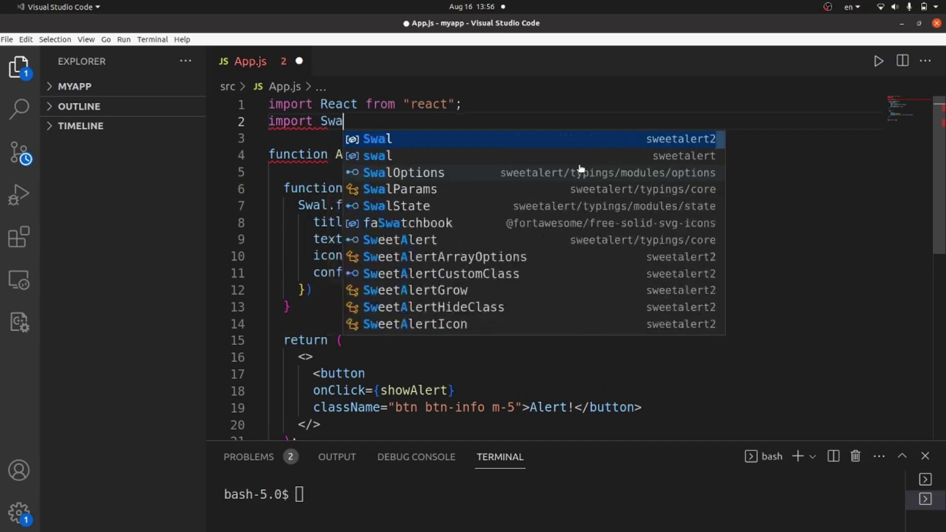
{"action": "key", "text": "Return"}
{"action": "left_click", "coordinate": [477, 121]}
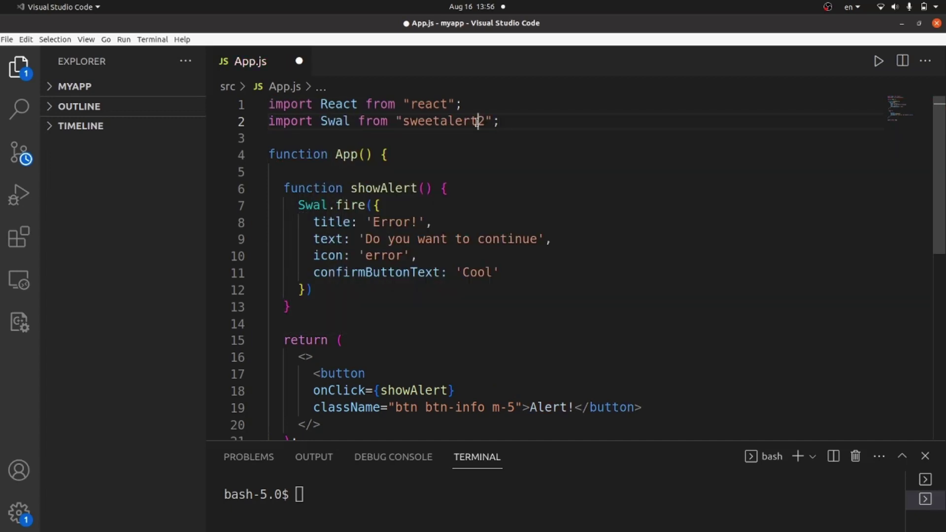
Step: Save App.js, then test the Alert! button's Error! popup in Chrome and dismiss it
{"action": "left_click", "coordinate": [572, 141]}
{"action": "key", "text": "ctrl+s"}
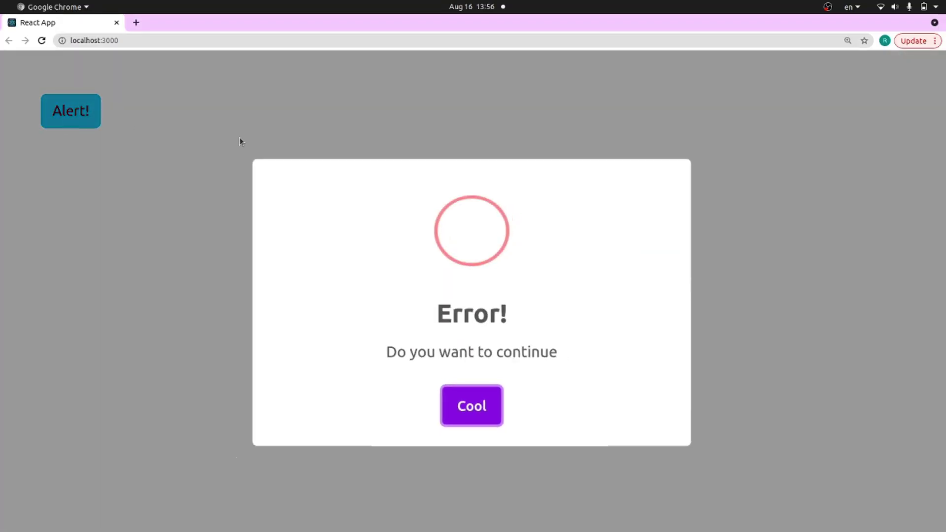
{"action": "left_click", "coordinate": [475, 411]}
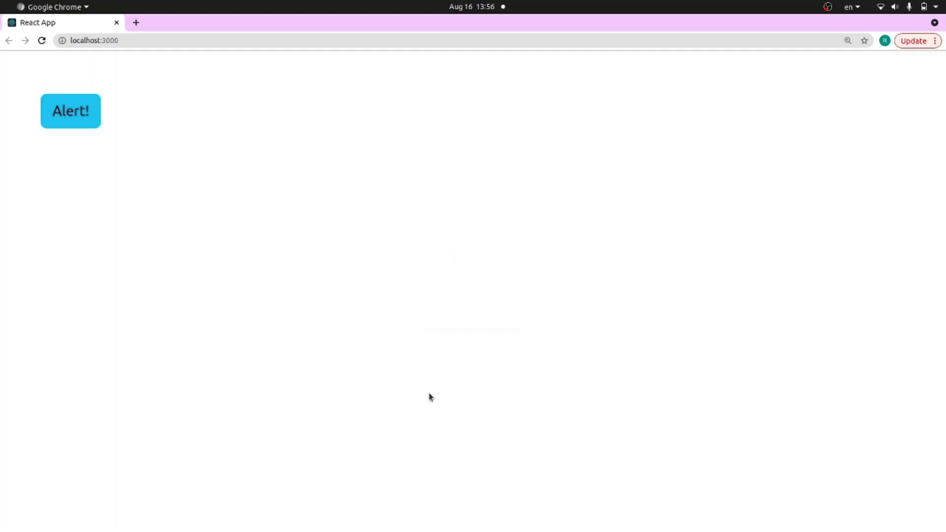
{"action": "key", "text": "alt+Tab"}
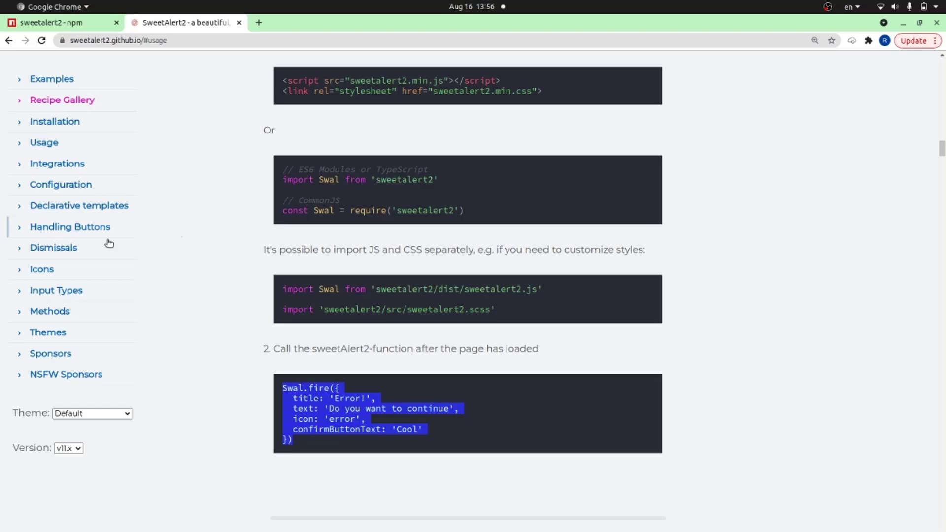
Step: Copy the email input example from the docs' Input Types section
{"action": "left_click", "coordinate": [41, 269]}
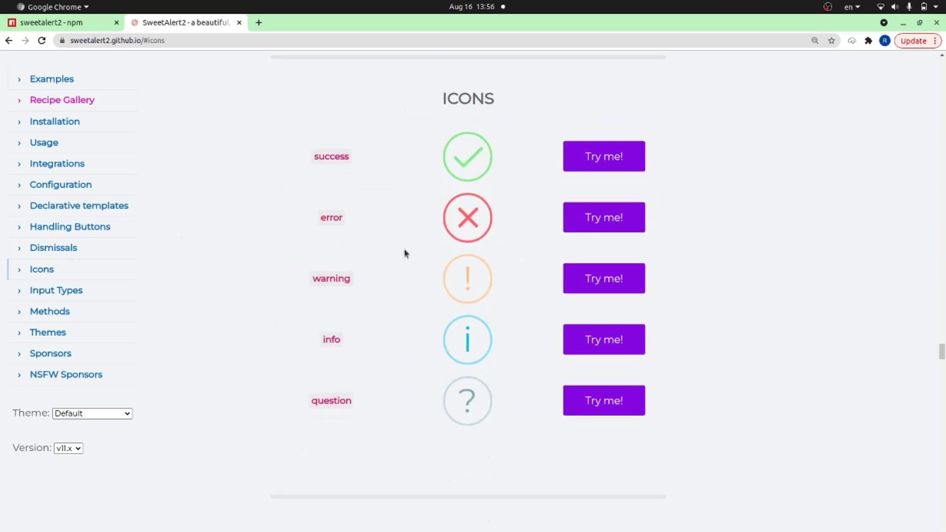
{"action": "scroll", "coordinate": [405, 250], "scroll_direction": "down", "scroll_amount": 3}
{"action": "scroll", "coordinate": [405, 249], "scroll_direction": "down", "scroll_amount": 3}
{"action": "scroll", "coordinate": [405, 250], "scroll_direction": "down", "scroll_amount": 1}
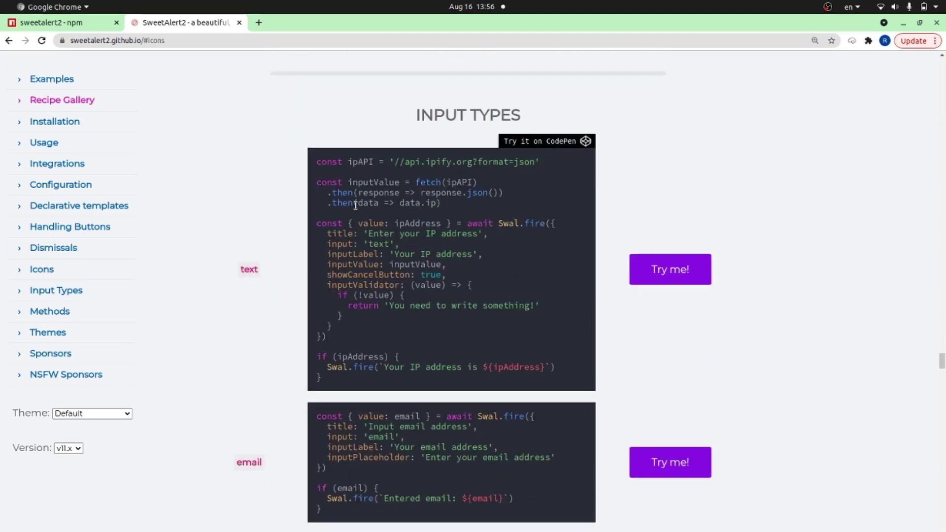
{"action": "scroll", "coordinate": [355, 205], "scroll_direction": "down", "scroll_amount": 1}
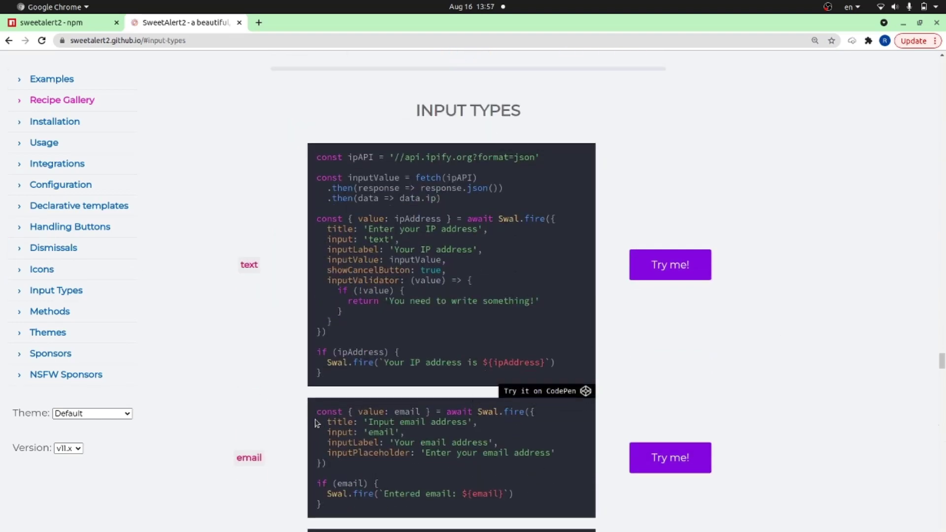
{"action": "left_click_drag", "start_coordinate": [317, 411], "coordinate": [382, 507]}
{"action": "key", "text": "ctrl+c"}
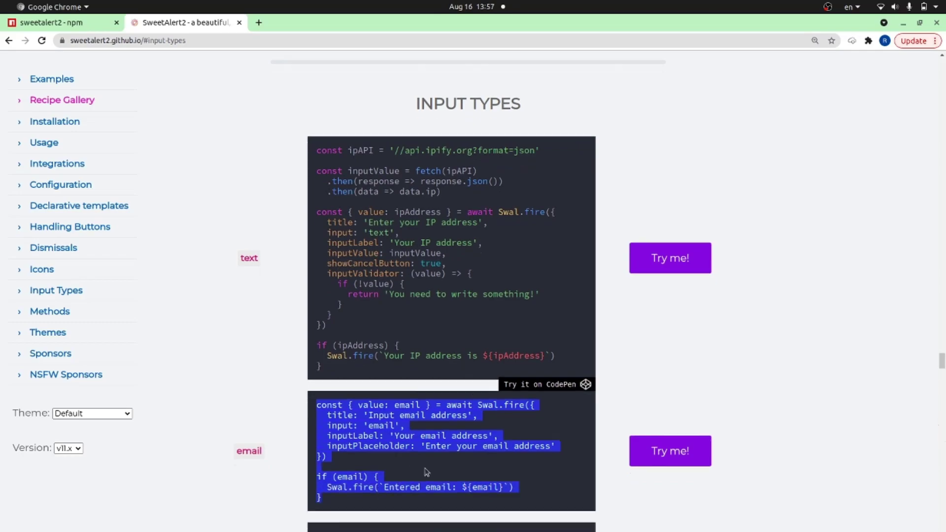
{"action": "key", "text": "alt+Tab"}
Step: Replace the old Swal.fire block with the email input example, make showAlert async, and save
{"action": "left_click_drag", "start_coordinate": [298, 161], "coordinate": [313, 246]}
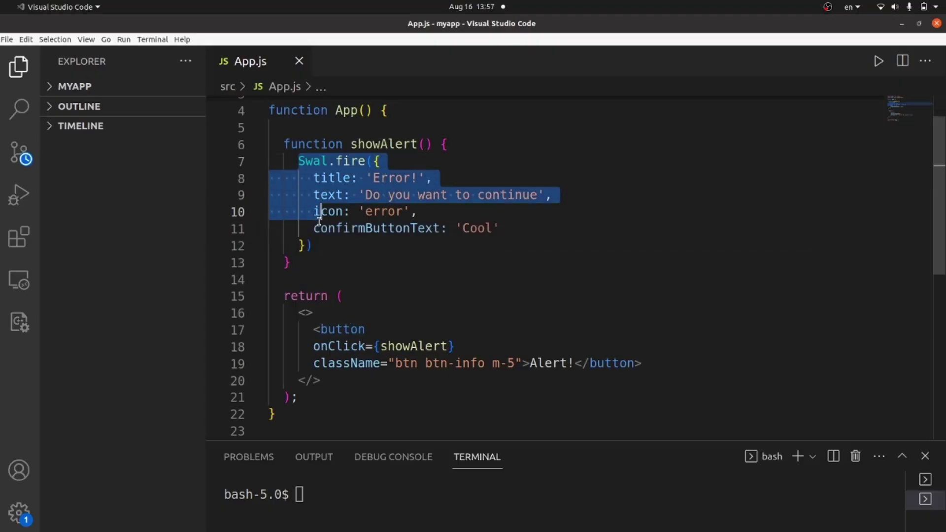
{"action": "key", "text": "ctrl+v"}
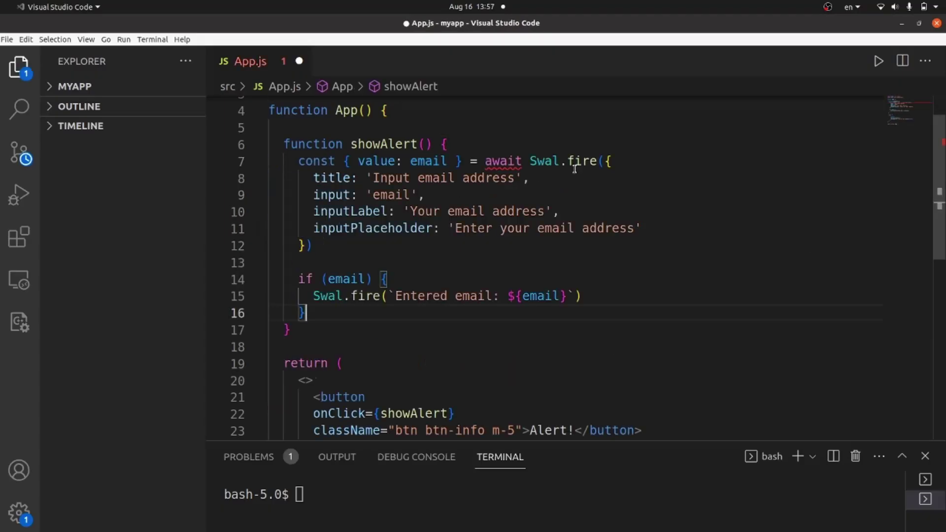
{"action": "left_click", "coordinate": [284, 144]}
{"action": "type", "text": "as"}
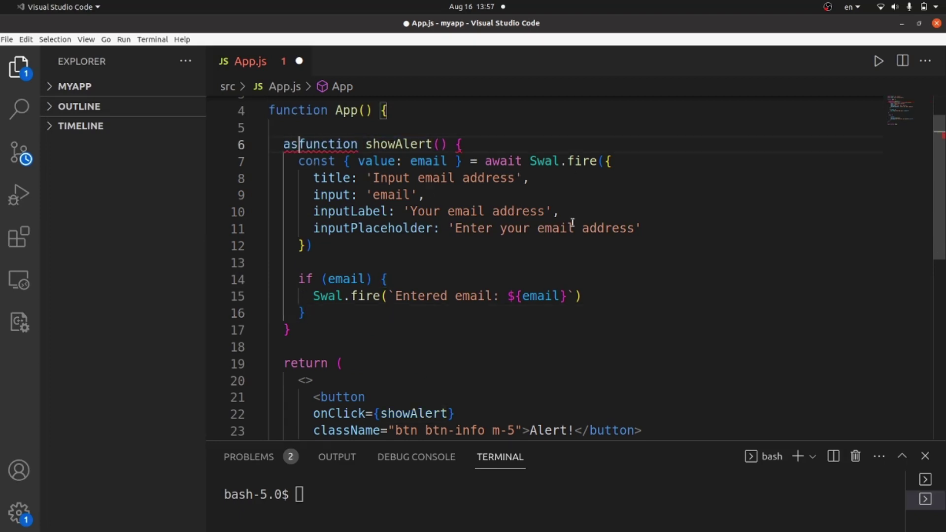
{"action": "type", "text": "y"}
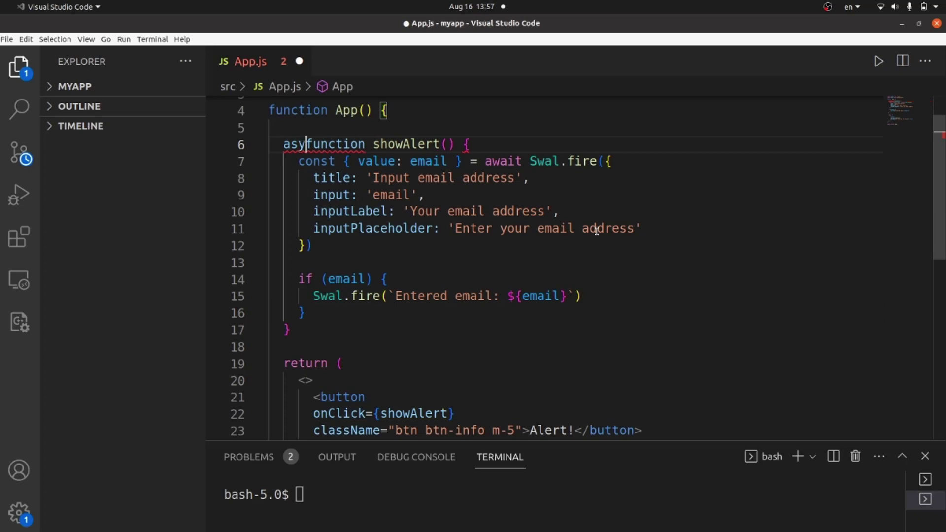
{"action": "type", "text": "nc"}
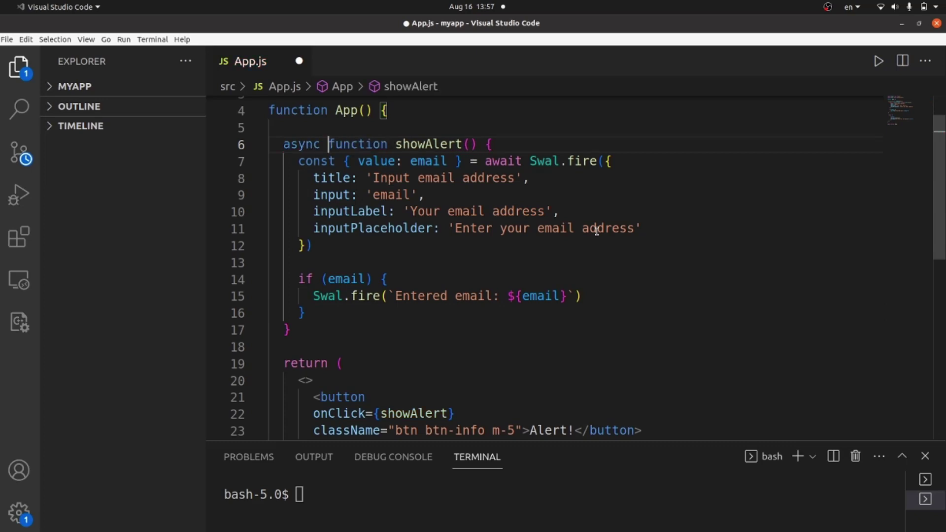
{"action": "left_click", "coordinate": [390, 358]}
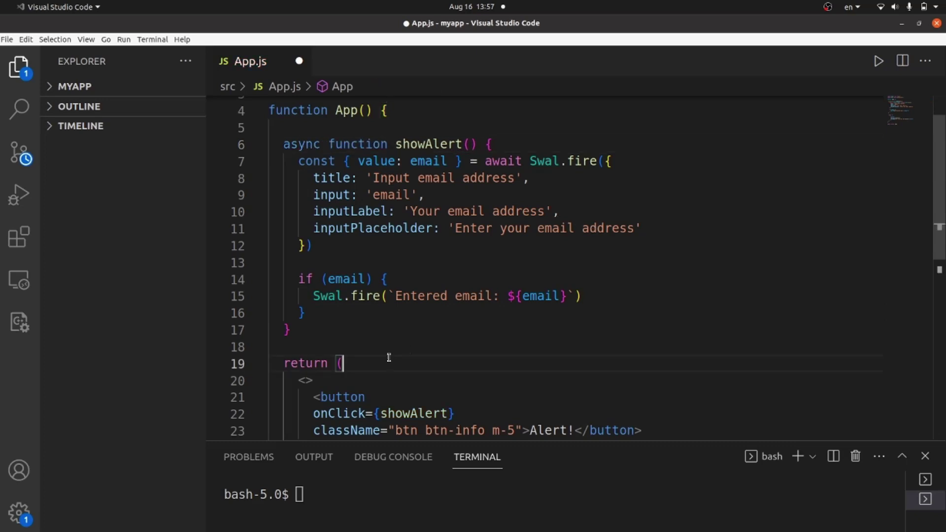
{"action": "key", "text": "ctrl+s"}
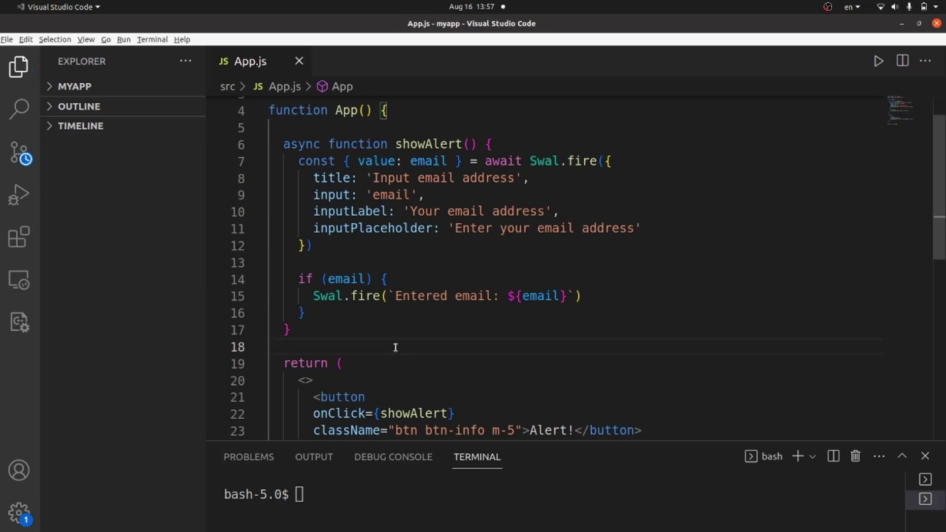
{"action": "key", "text": "alt+Tab"}
Step: Open the Alert! popup and submit an empty email to trigger 'Invalid email address'
{"action": "left_click", "coordinate": [90, 117]}
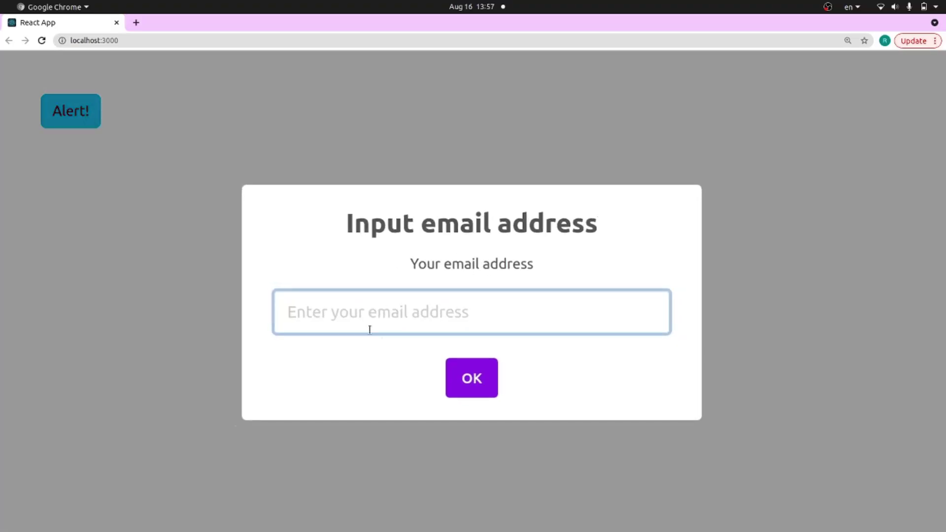
{"action": "left_click", "coordinate": [474, 378]}
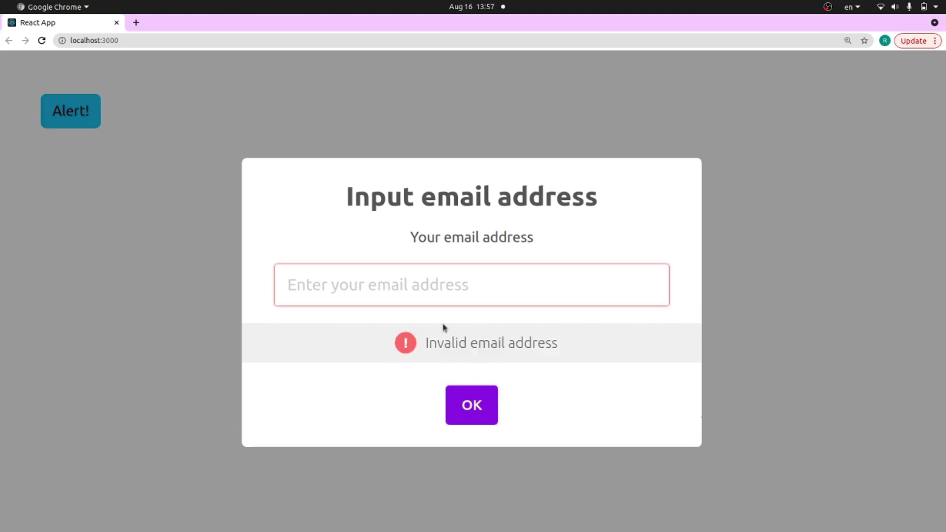